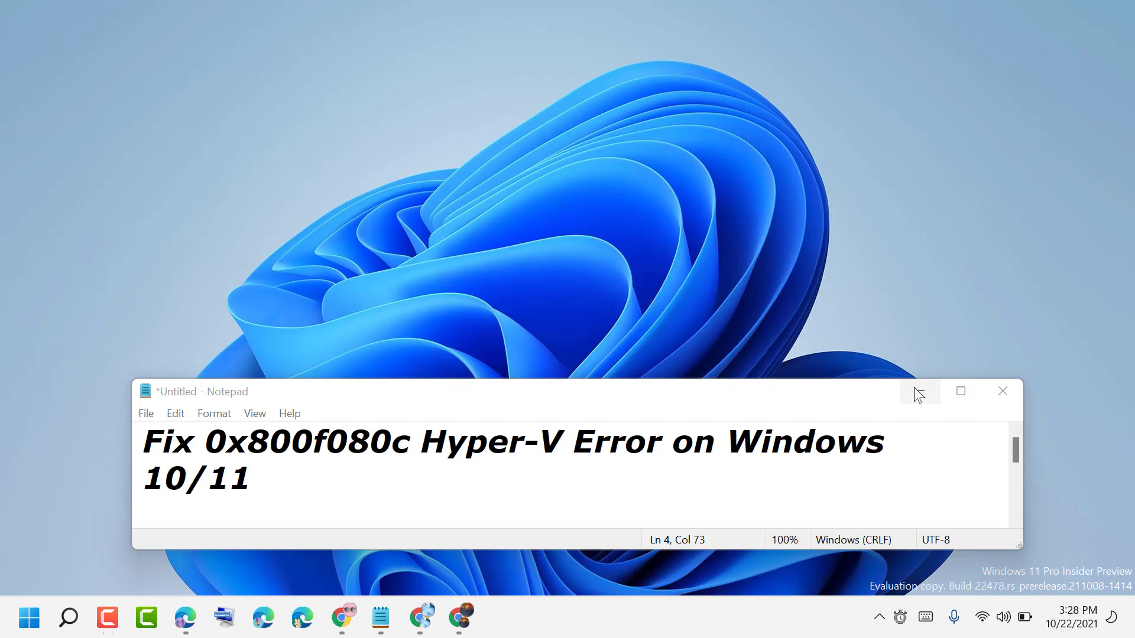
Step: Minimize the 'Fix 0x800f080c Hyper-V Error on Windows 10/11' Notepad note
{"action": "left_click", "coordinate": [382, 619]}
Step: Search for 'cmd' and bring up the run-as-administrator option for Command Prompt
{"action": "left_click", "coordinate": [70, 618]}
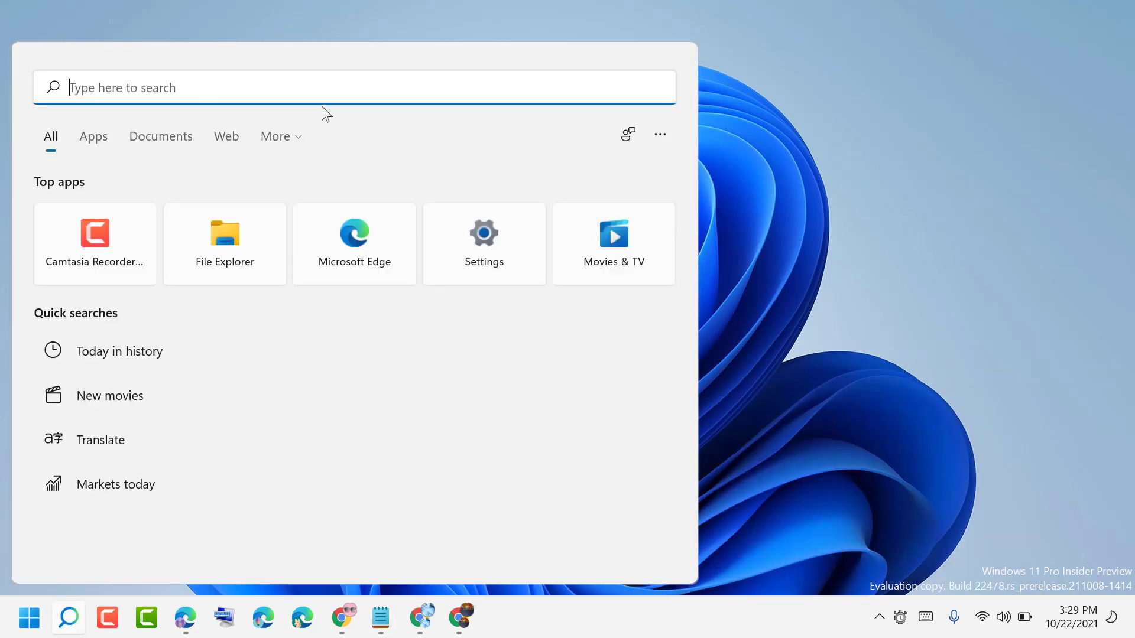
{"action": "type", "text": "cmd"}
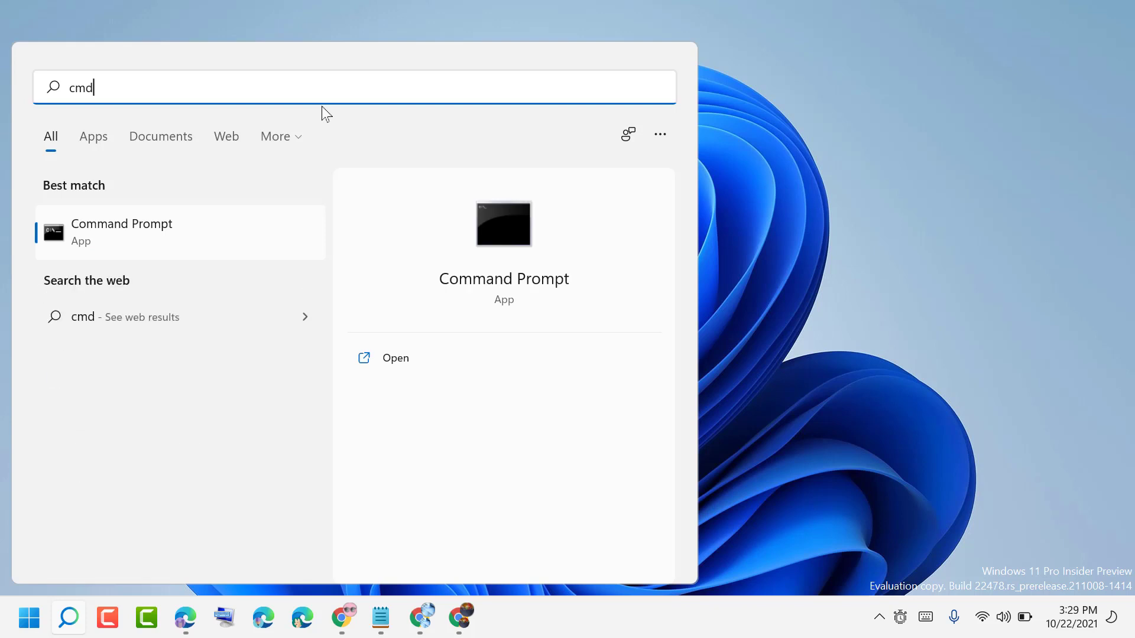
{"action": "left_click", "coordinate": [140, 235]}
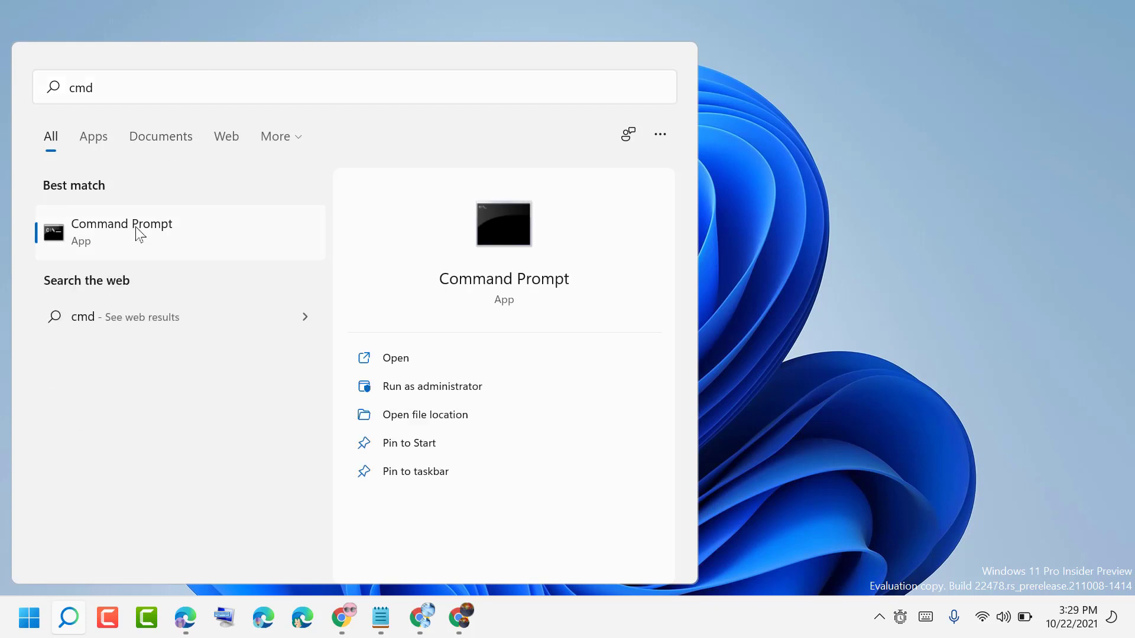
{"action": "right_click", "coordinate": [139, 233]}
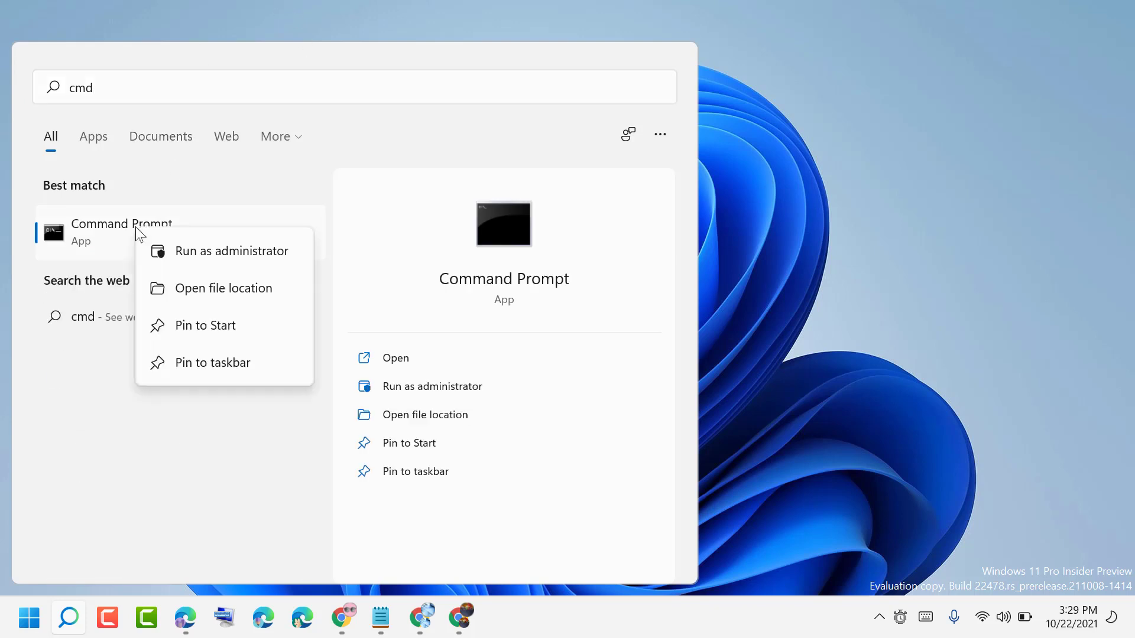
Step: Launch Command Prompt as administrator and select the Enable-WindowsOptionalFeature Hyper-V command in the notes
{"action": "left_click", "coordinate": [213, 252]}
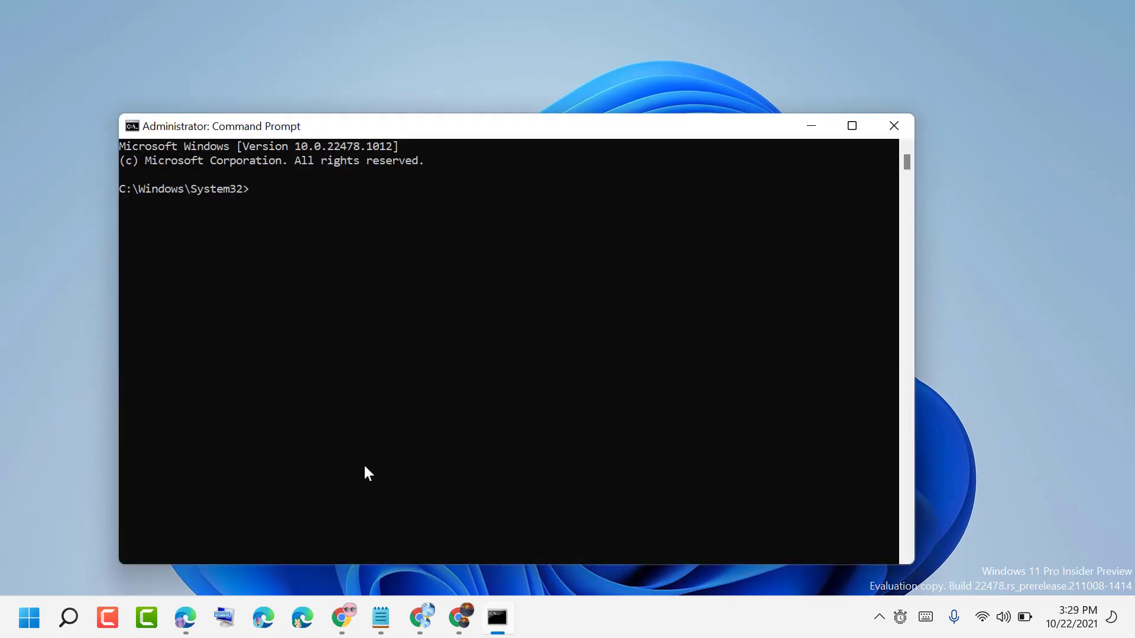
{"action": "left_click", "coordinate": [378, 618]}
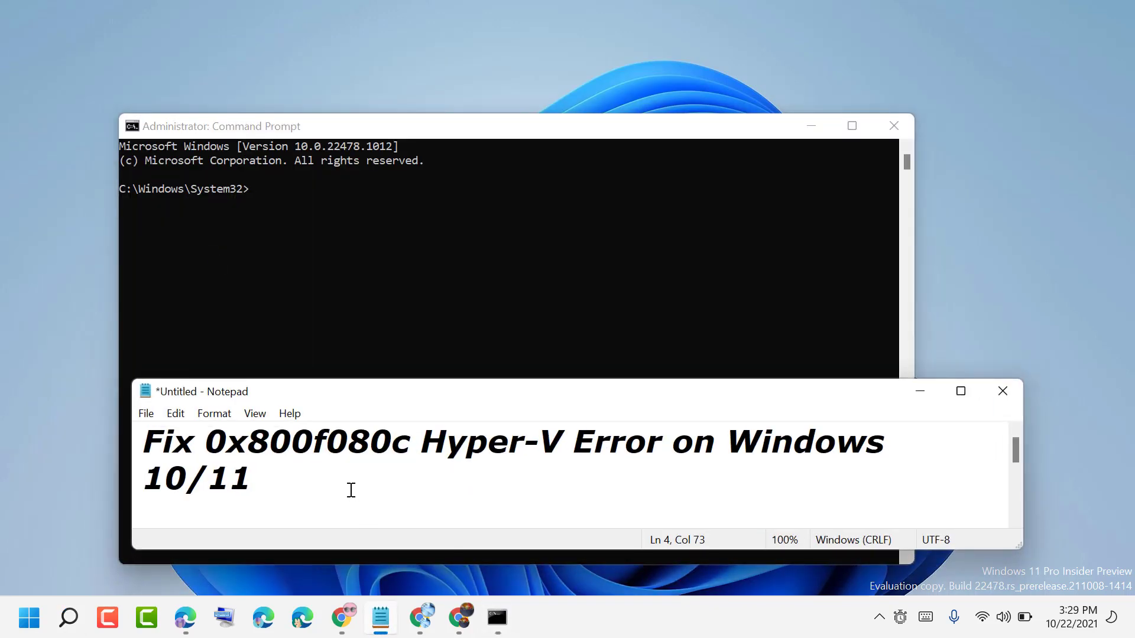
{"action": "scroll", "coordinate": [351, 487], "scroll_direction": "down", "scroll_amount": 3}
{"action": "scroll", "coordinate": [351, 486], "scroll_direction": "down", "scroll_amount": 1}
{"action": "scroll", "coordinate": [351, 486], "scroll_direction": "down", "scroll_amount": 1}
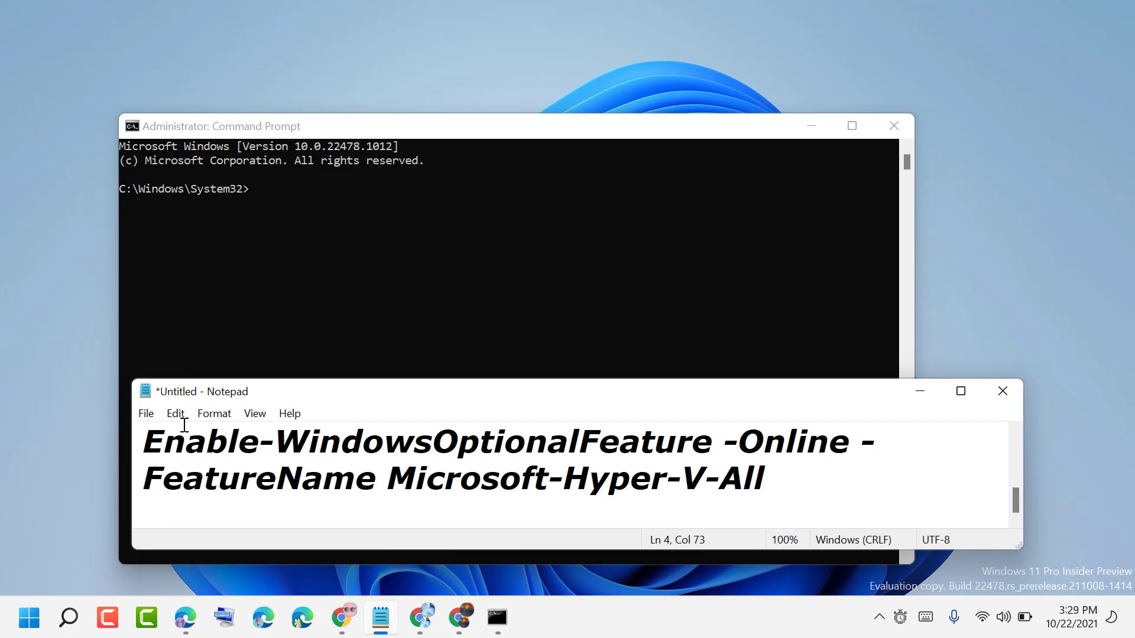
{"action": "left_click", "coordinate": [455, 376]}
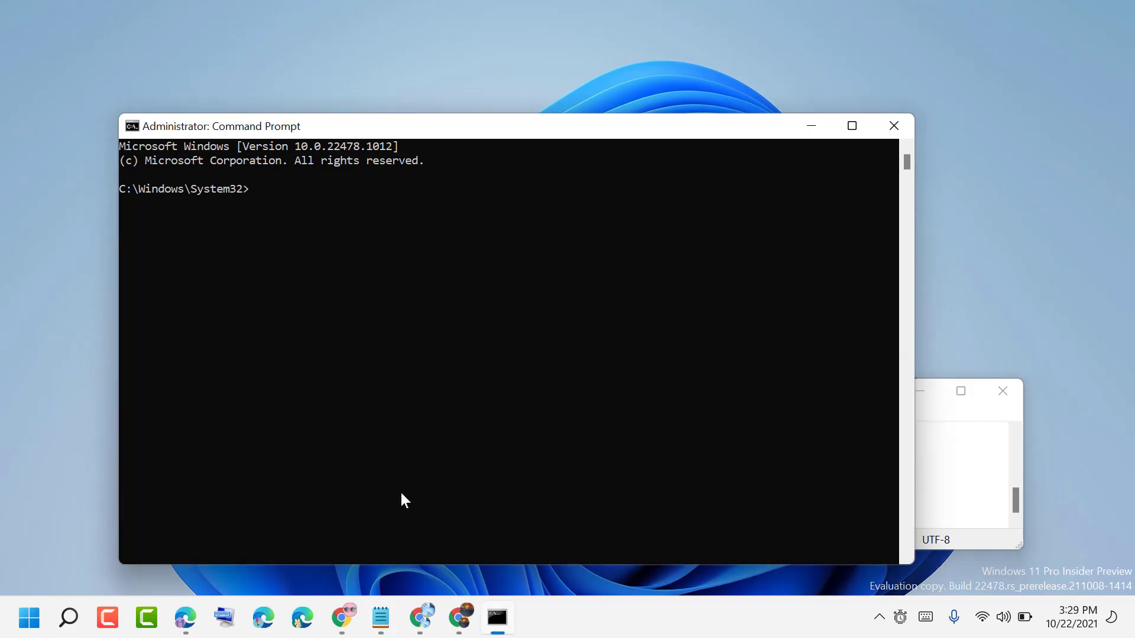
{"action": "left_click_drag", "start_coordinate": [922, 391], "coordinate": [532, 391]}
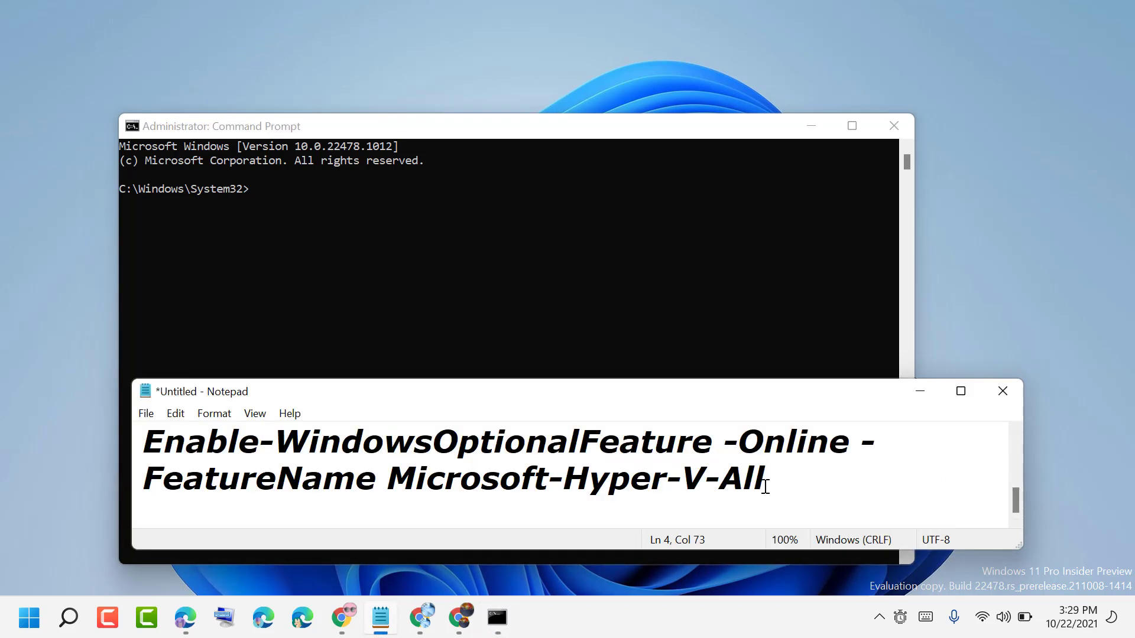
{"action": "left_click_drag", "start_coordinate": [764, 484], "coordinate": [148, 446]}
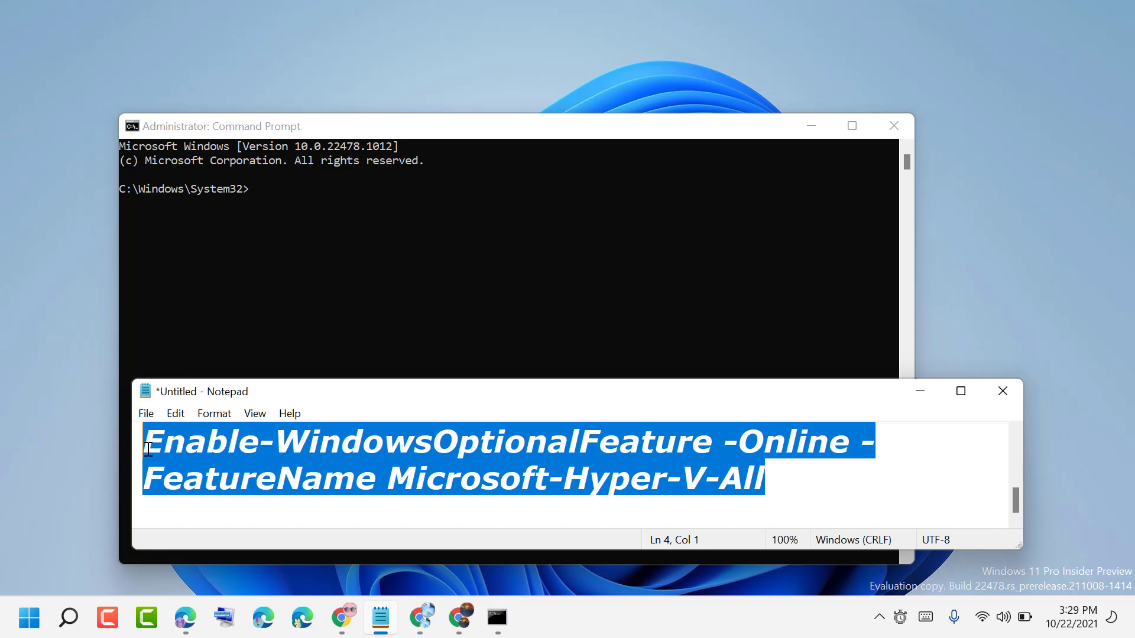
{"action": "scroll", "coordinate": [206, 447], "scroll_direction": "up", "scroll_amount": 1}
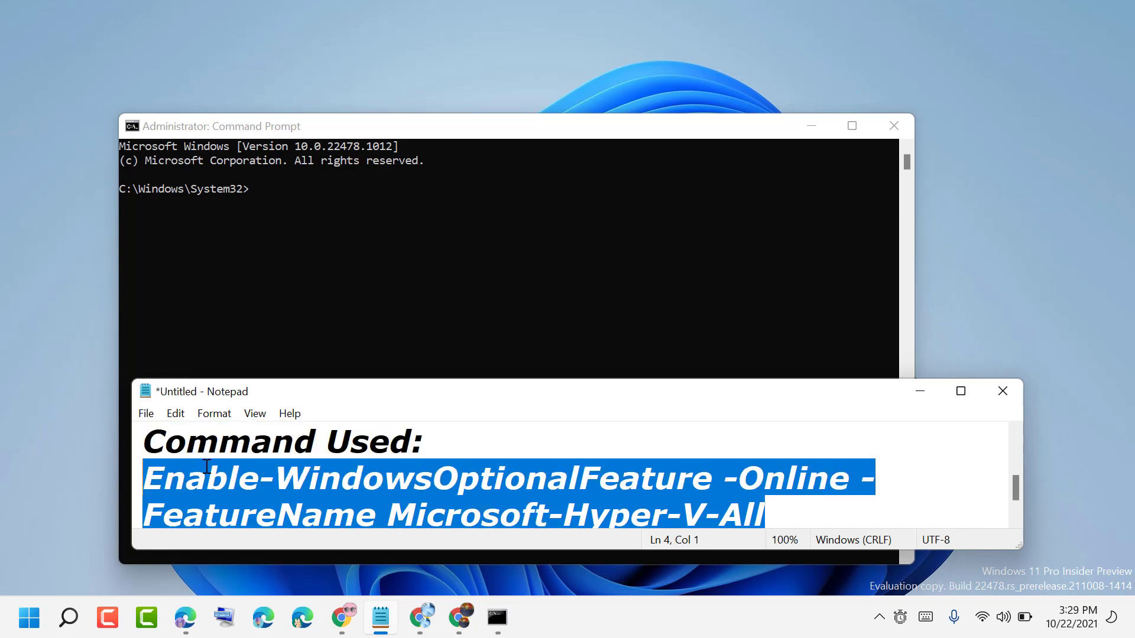
{"action": "right_click", "coordinate": [206, 466]}
Step: Copy the Hyper-V command, paste it at the administrator prompt and run it
{"action": "left_click", "coordinate": [257, 246]}
{"action": "left_click", "coordinate": [920, 392]}
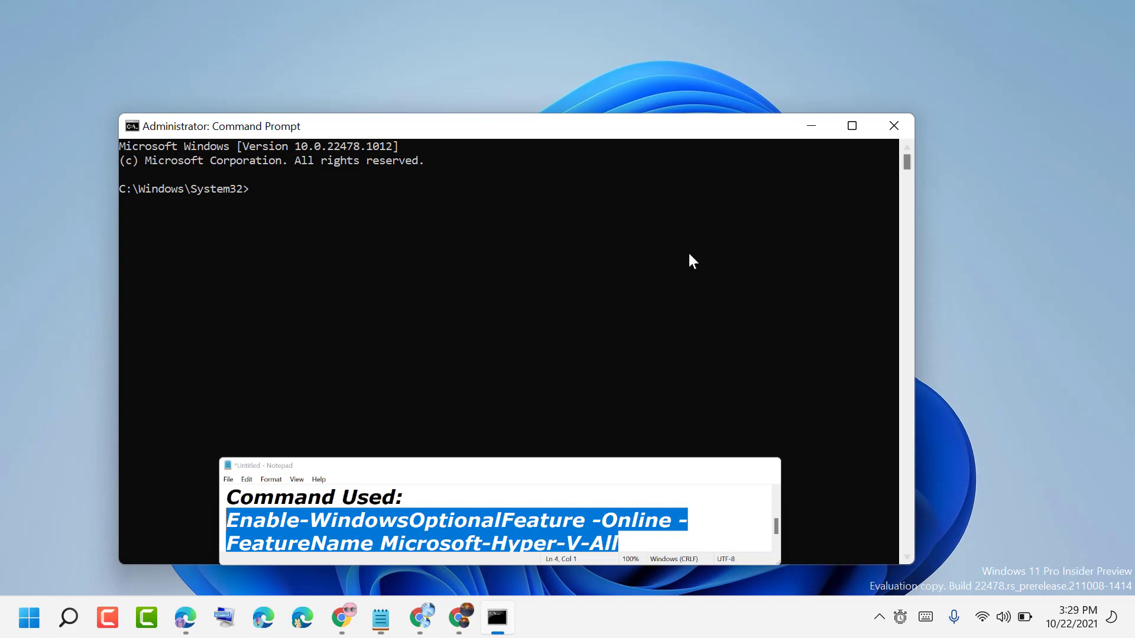
{"action": "right_click", "coordinate": [568, 129]}
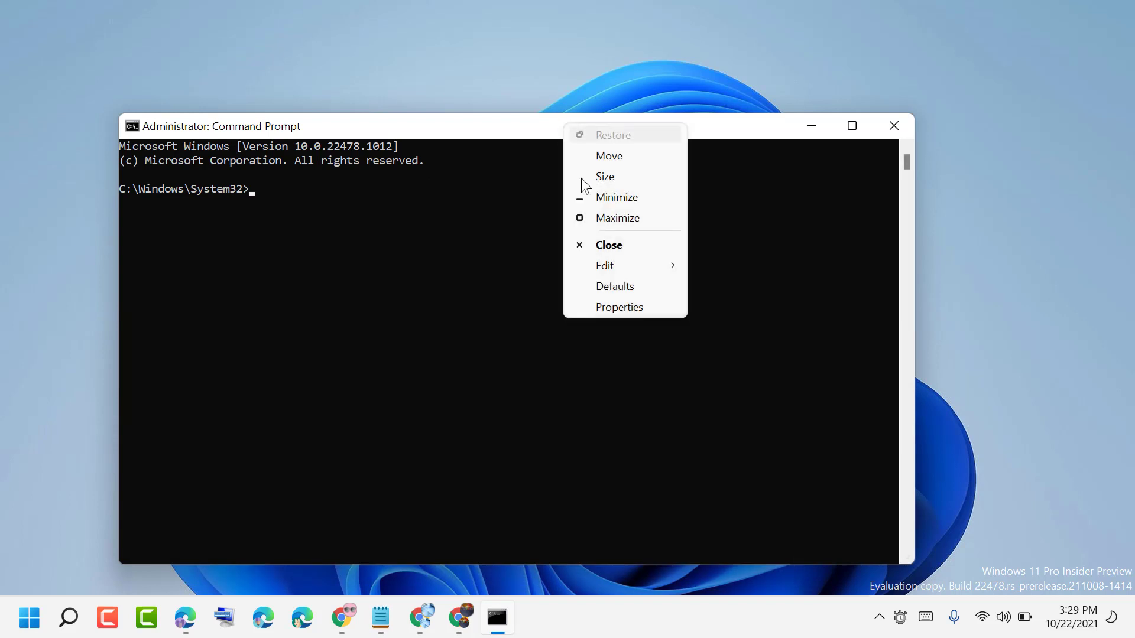
{"action": "mouse_move", "coordinate": [624, 266]}
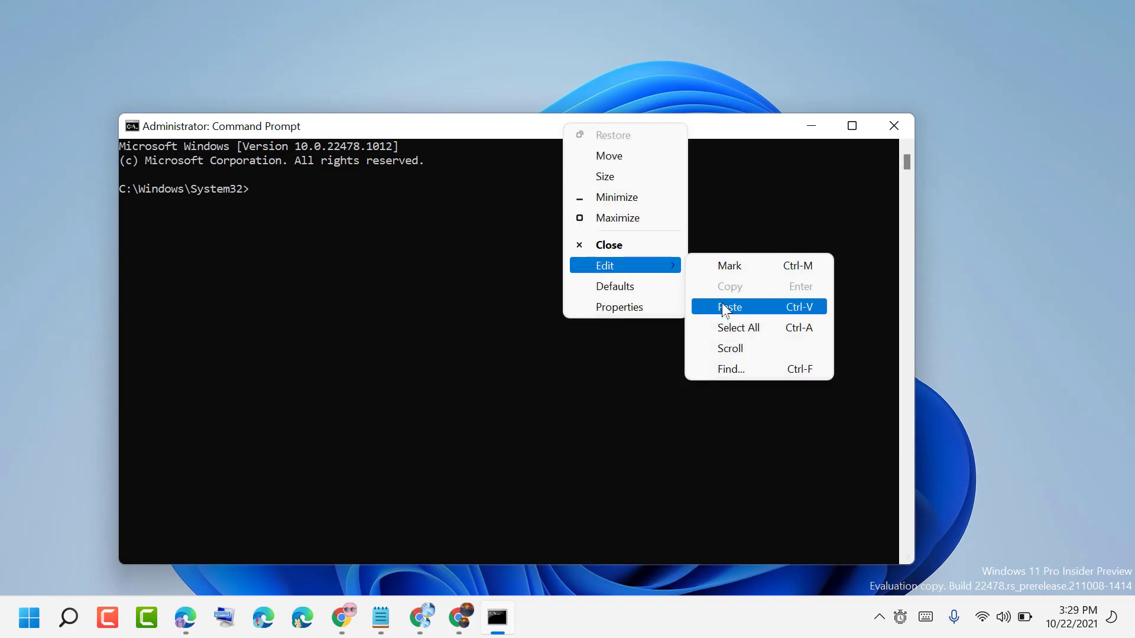
{"action": "left_click", "coordinate": [722, 307]}
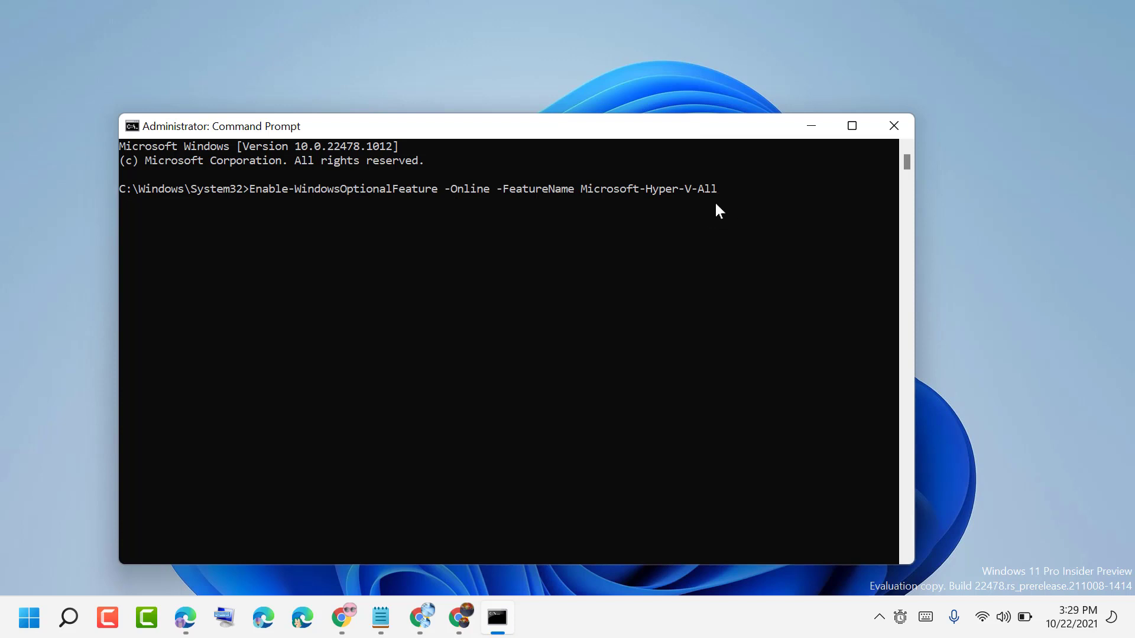
{"action": "key", "text": "Return"}
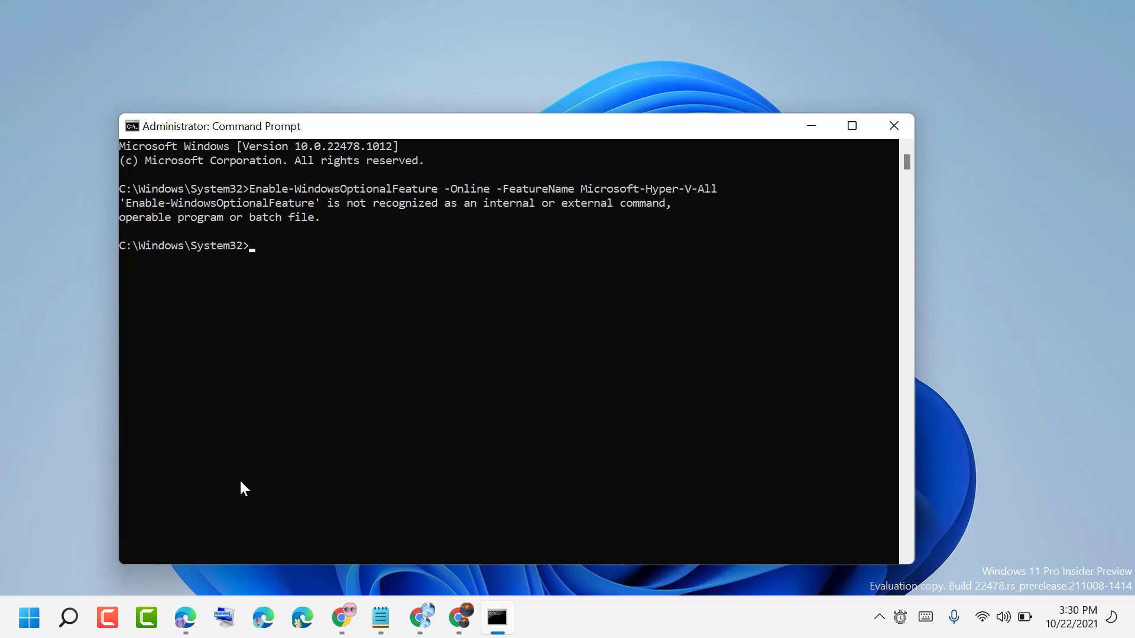
Step: Bring the 'Fix 0x800f080c Hyper-V Error on Windows 10/11' note back beside Command Prompt
{"action": "left_click", "coordinate": [381, 618]}
{"action": "scroll", "coordinate": [427, 470], "scroll_direction": "up", "scroll_amount": 2}
{"action": "scroll", "coordinate": [425, 470], "scroll_direction": "up", "scroll_amount": 1}
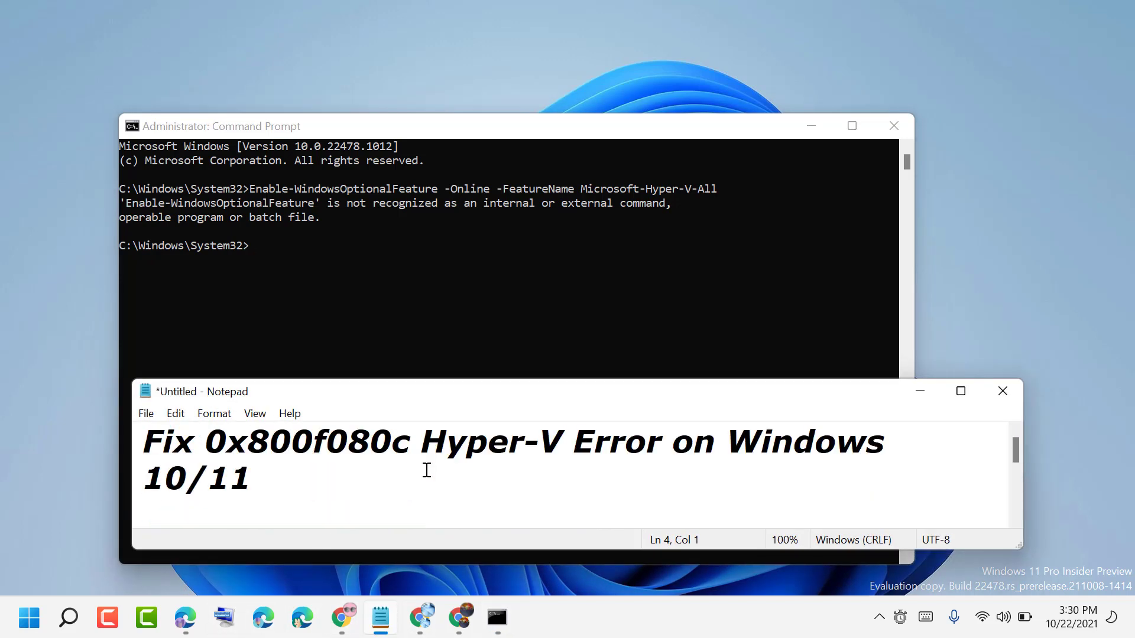